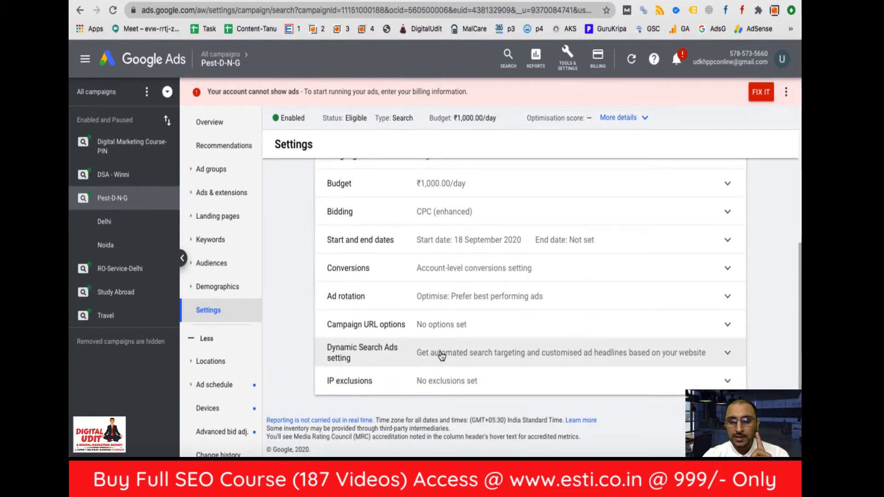
Open the targeted locations of the Pest-D-N-G campaign.
{"action": "scroll", "coordinate": [441, 355], "scroll_direction": "up", "scroll_amount": 5}
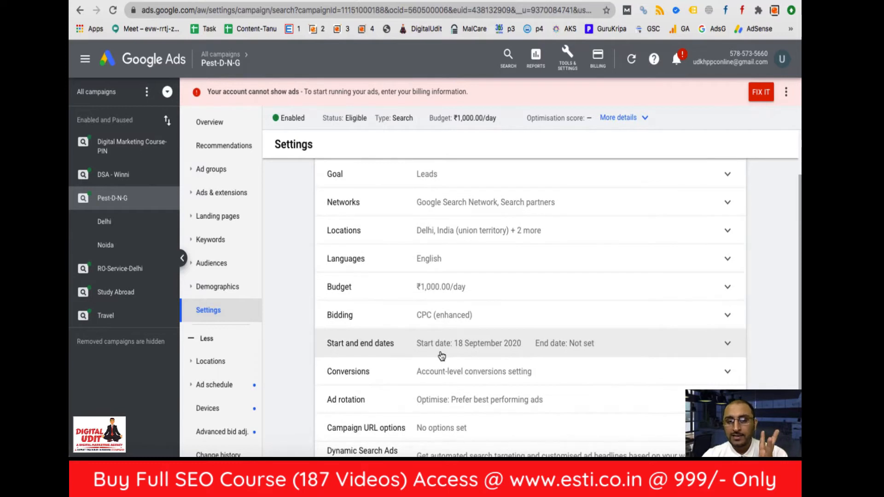
{"action": "scroll", "coordinate": [441, 355], "scroll_direction": "up", "scroll_amount": 3}
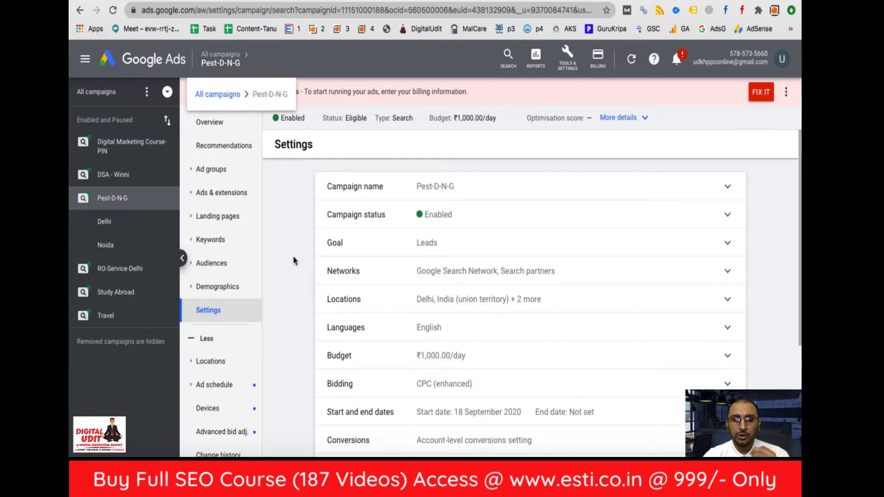
{"action": "scroll", "coordinate": [292, 270], "scroll_direction": "down", "scroll_amount": 1}
{"action": "scroll", "coordinate": [292, 271], "scroll_direction": "down", "scroll_amount": 2}
{"action": "scroll", "coordinate": [207, 311], "scroll_direction": "down", "scroll_amount": 2}
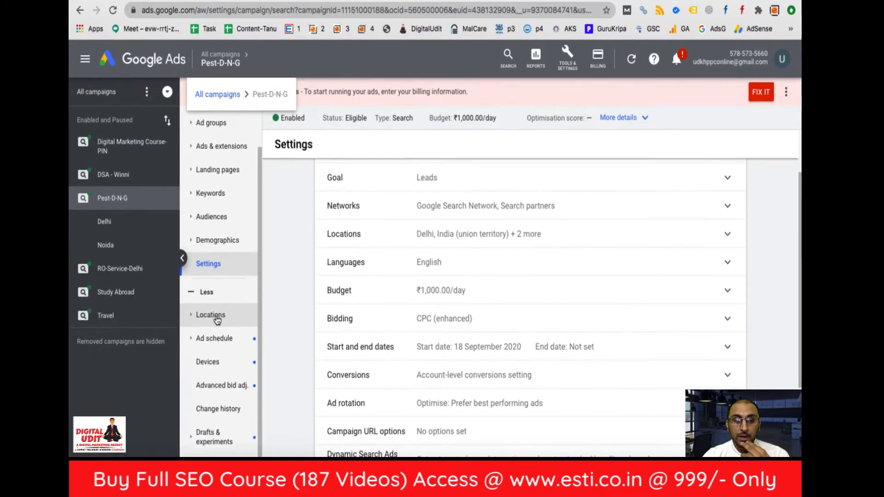
{"action": "left_click", "coordinate": [216, 316]}
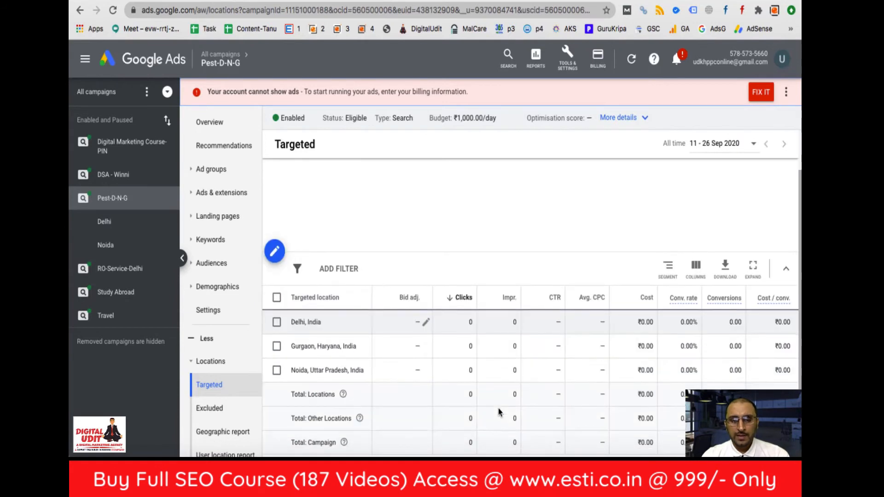
Set the bid adjustment for the Delhi, India location to an increase of 40% and save it.
{"action": "scroll", "coordinate": [506, 412], "scroll_direction": "down", "scroll_amount": 2}
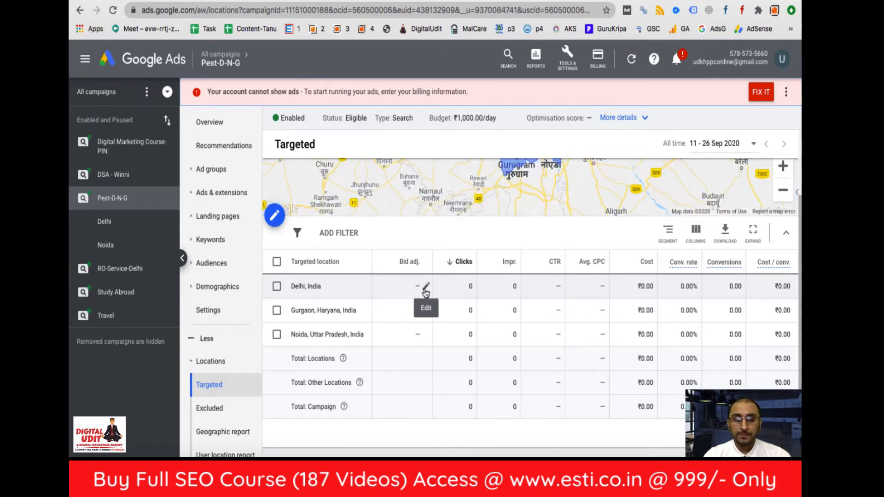
{"action": "left_click", "coordinate": [425, 290]}
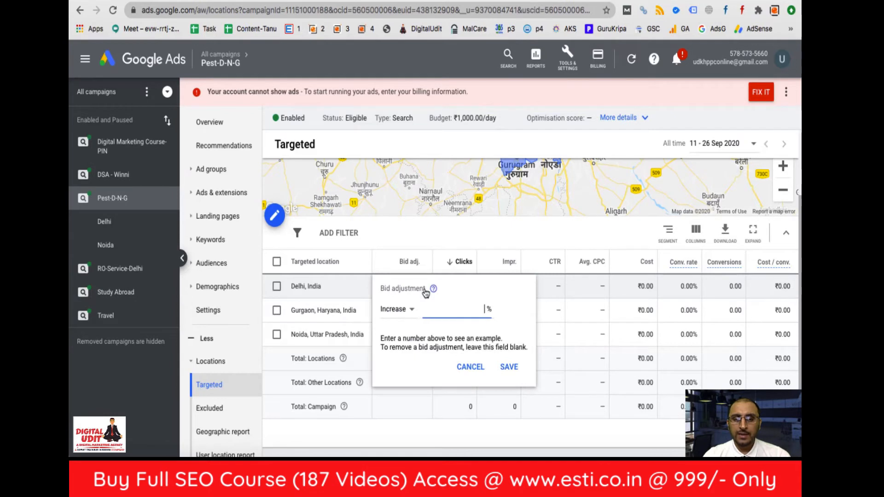
{"action": "left_click", "coordinate": [411, 312]}
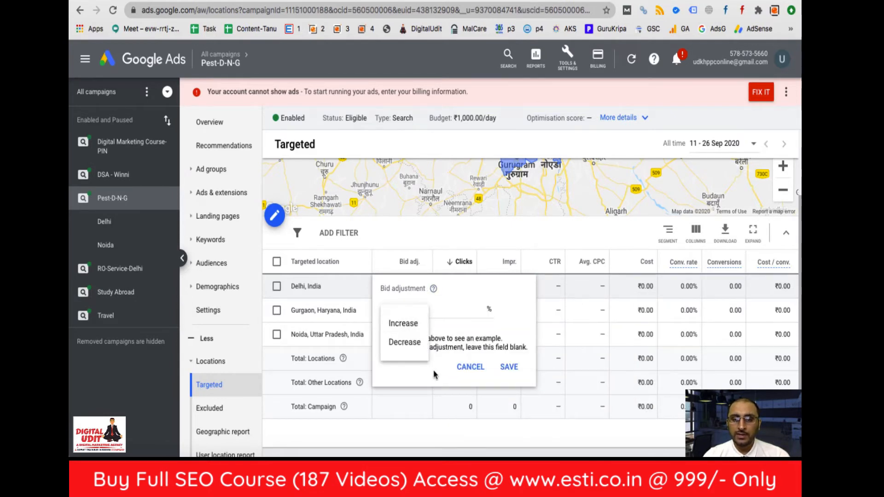
{"action": "left_click", "coordinate": [411, 324]}
{"action": "left_click", "coordinate": [459, 310]}
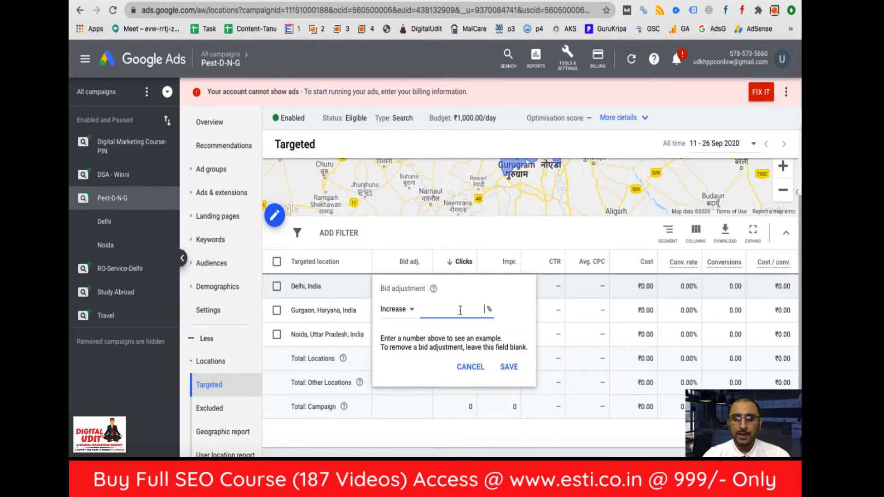
{"action": "type", "text": "4"}
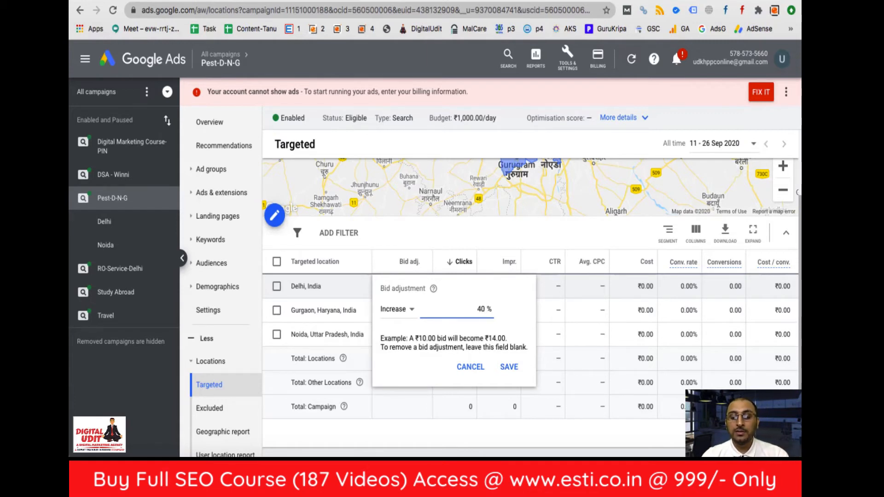
{"action": "type", "text": "0"}
{"action": "left_click", "coordinate": [509, 367]}
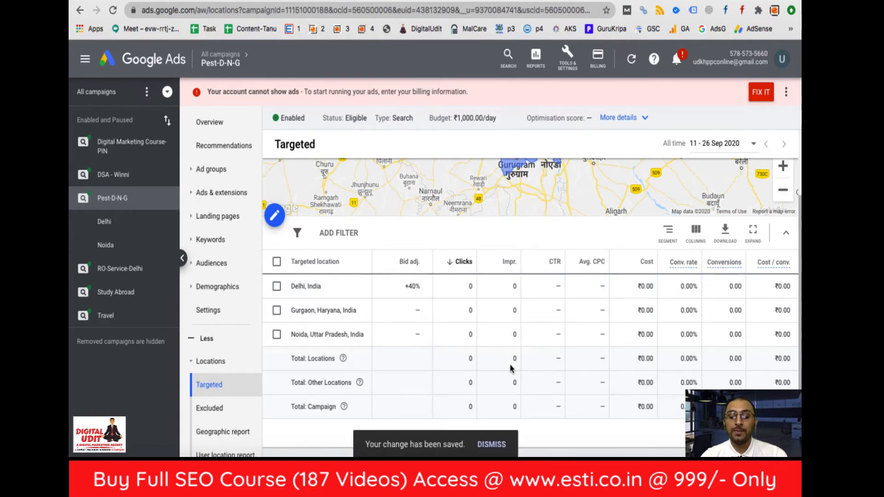
Set the bid adjustment for the Noida, Uttar Pradesh location to an increase of 20% and save it.
{"action": "left_click", "coordinate": [423, 335]}
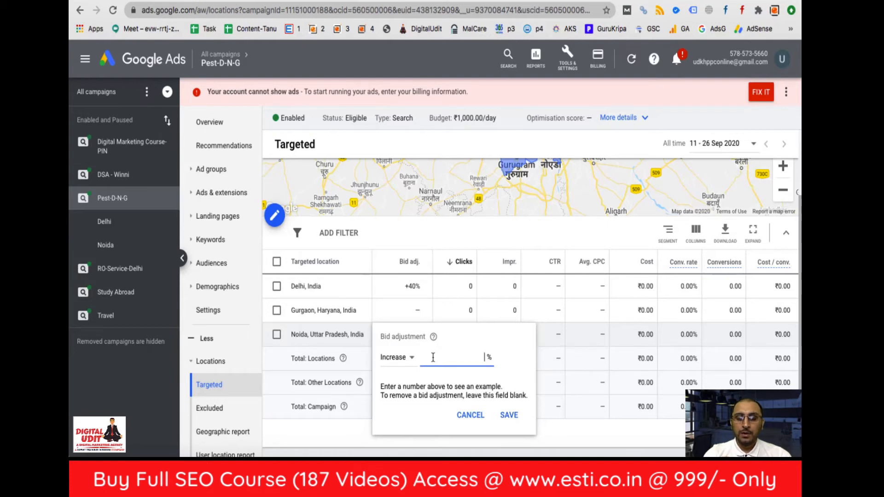
{"action": "type", "text": "20"}
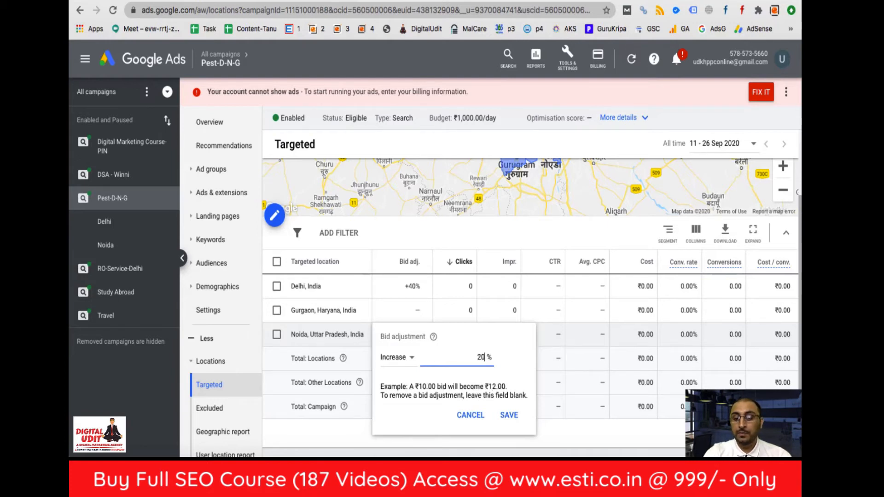
{"action": "left_click", "coordinate": [510, 415]}
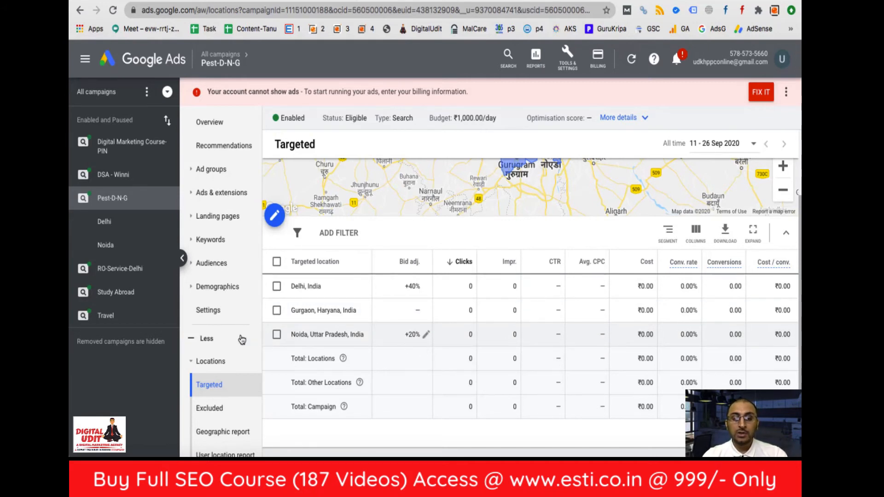
Open the campaign's ad schedule for editing.
{"action": "scroll", "coordinate": [223, 374], "scroll_direction": "down", "scroll_amount": 2}
{"action": "scroll", "coordinate": [222, 374], "scroll_direction": "down", "scroll_amount": 3}
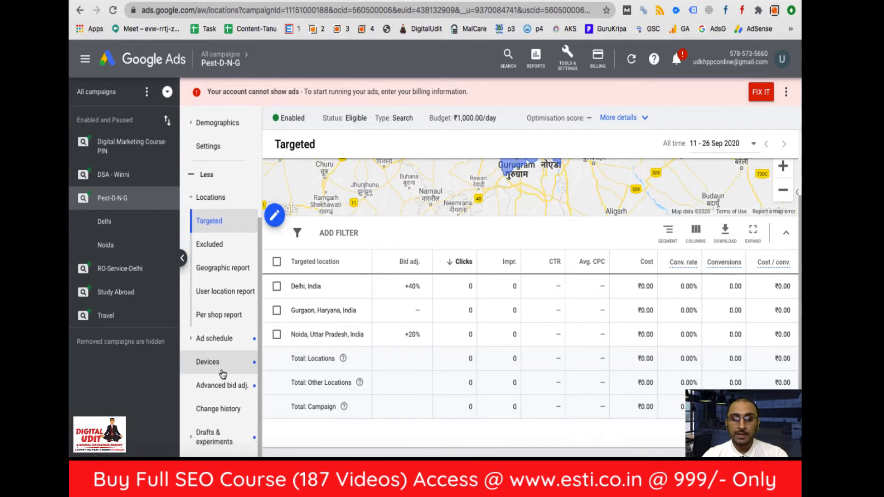
{"action": "left_click", "coordinate": [217, 339]}
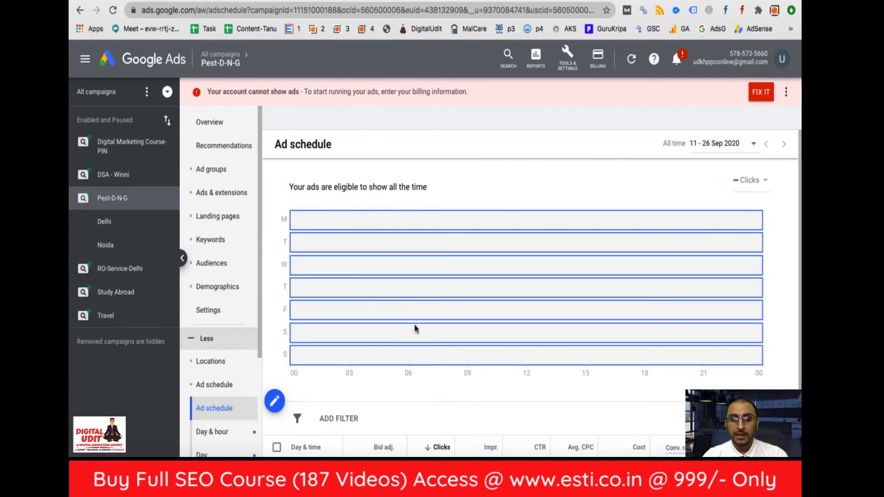
{"action": "scroll", "coordinate": [375, 374], "scroll_direction": "down", "scroll_amount": 3}
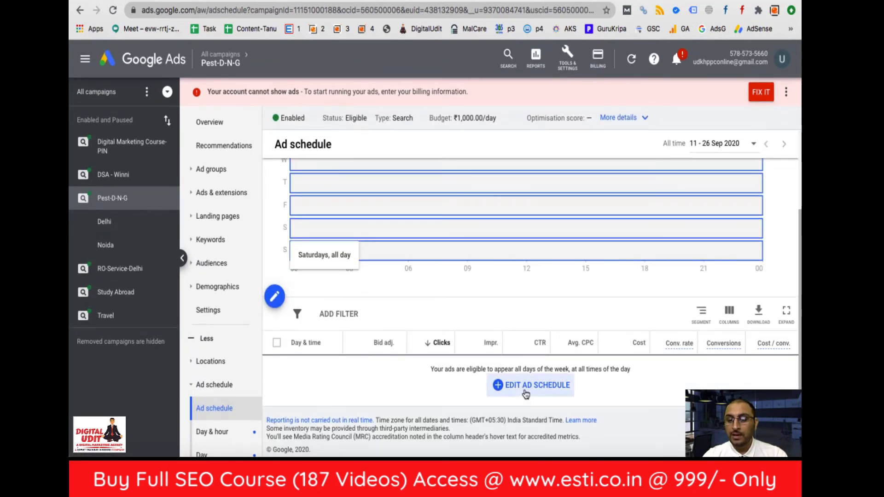
{"action": "left_click", "coordinate": [527, 387]}
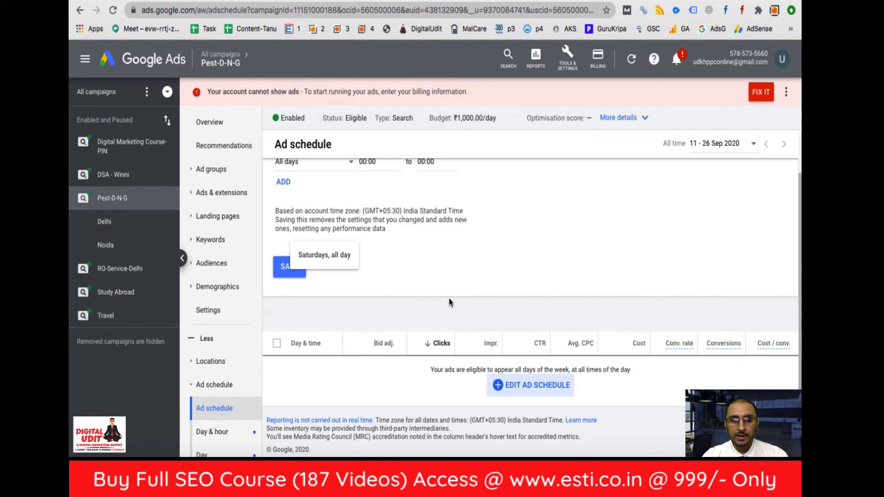
Set the first schedule row to Mondays - Fridays and add a second row for Saturdays - Sundays.
{"action": "left_click", "coordinate": [314, 215]}
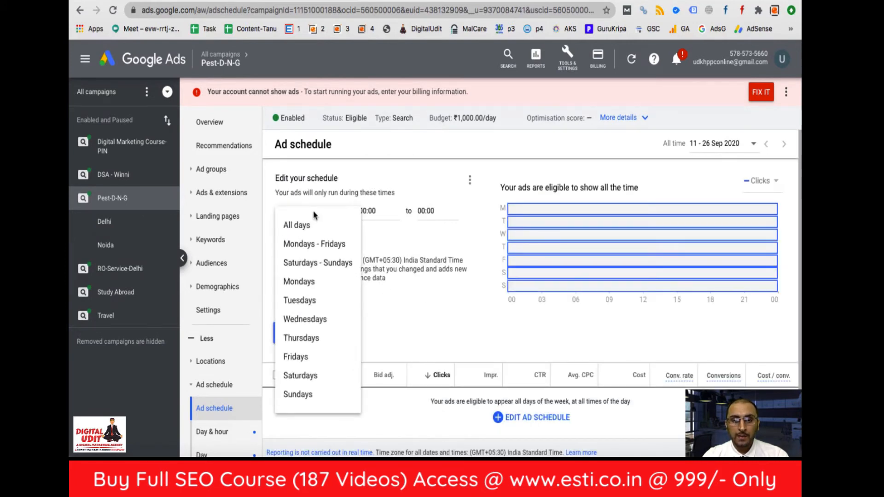
{"action": "left_click", "coordinate": [312, 244]}
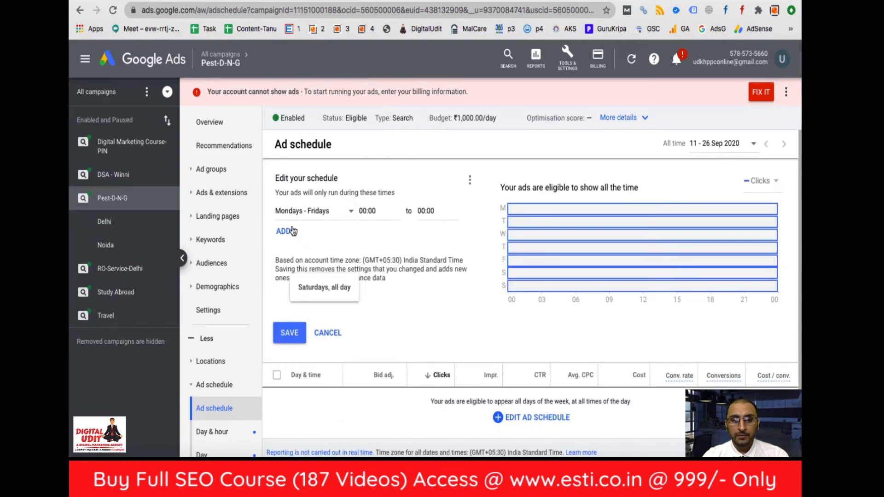
{"action": "left_click", "coordinate": [285, 229]}
{"action": "left_click", "coordinate": [303, 234]}
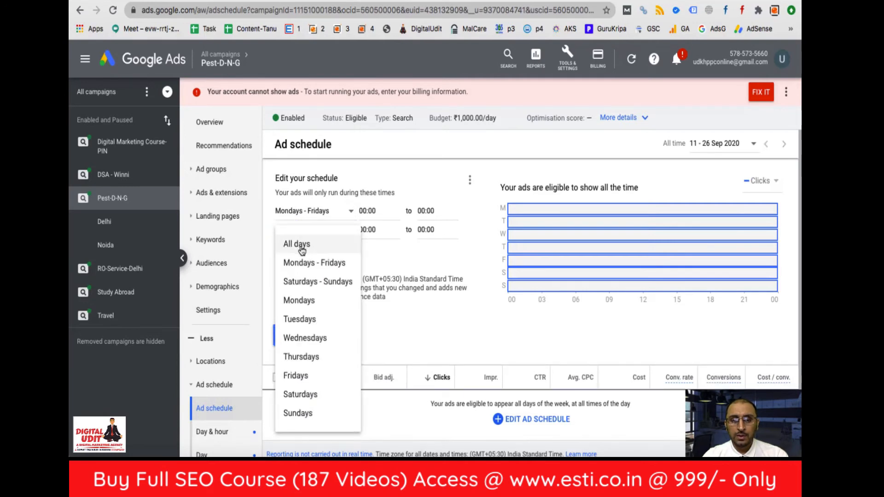
{"action": "left_click", "coordinate": [314, 280]}
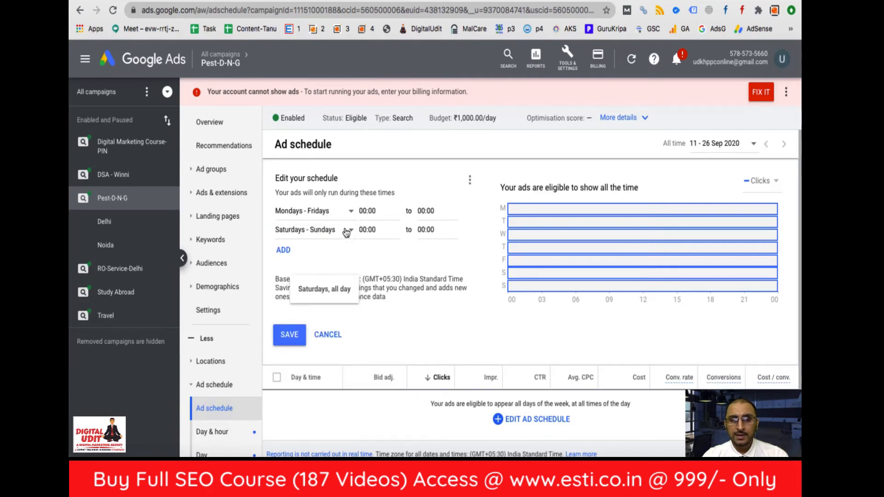
Set the Mondays - Fridays ad hours to 09:00 to 18:00.
{"action": "left_click", "coordinate": [374, 211]}
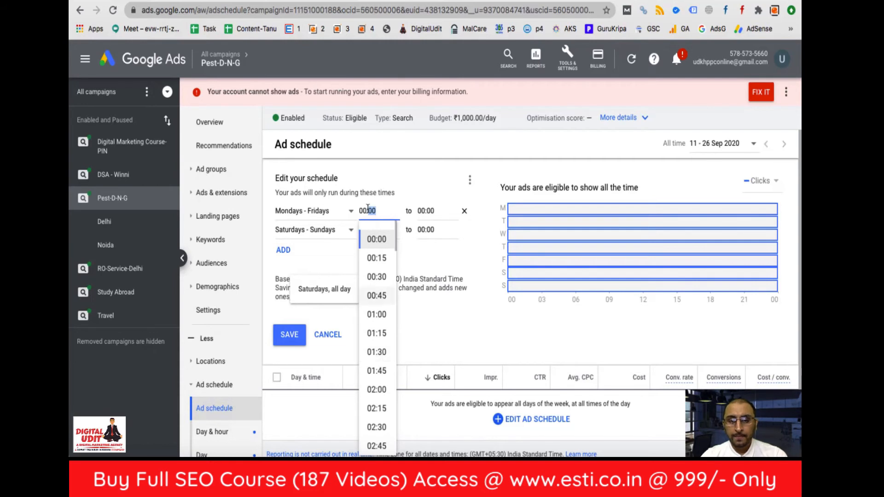
{"action": "left_click", "coordinate": [363, 211]}
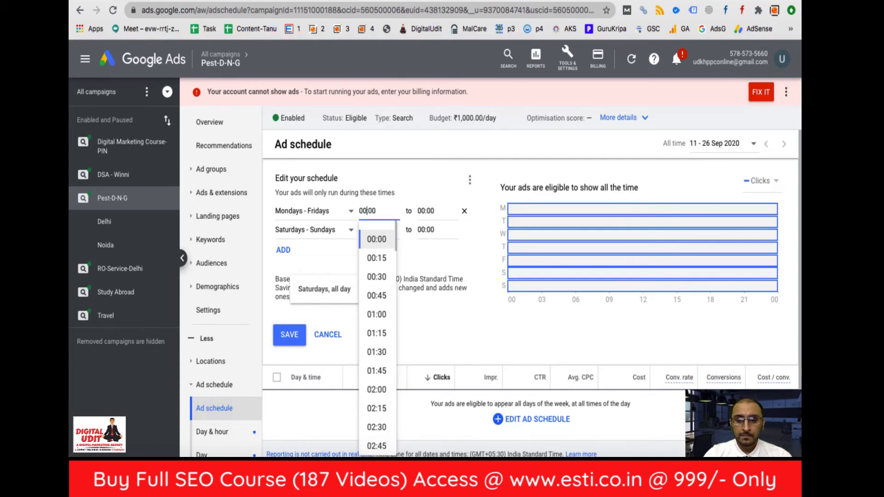
{"action": "type", "text": "9"}
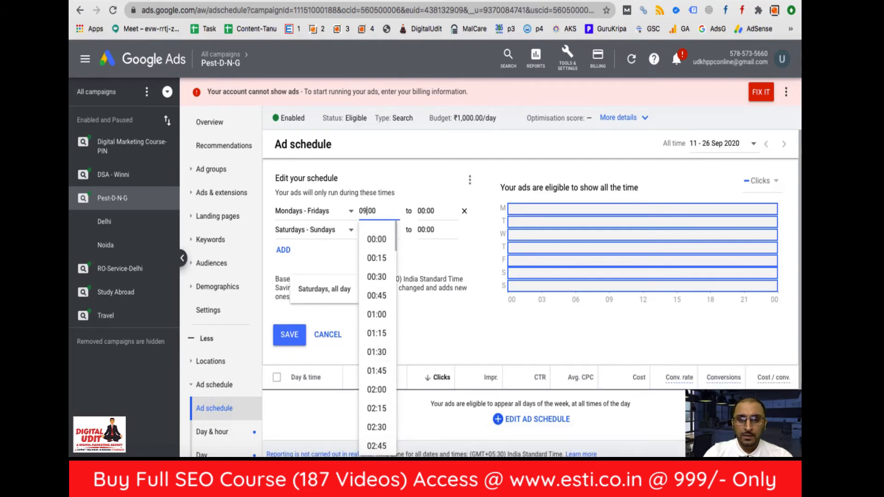
{"action": "left_click", "coordinate": [423, 210]}
{"action": "key", "text": "BackSpace"}
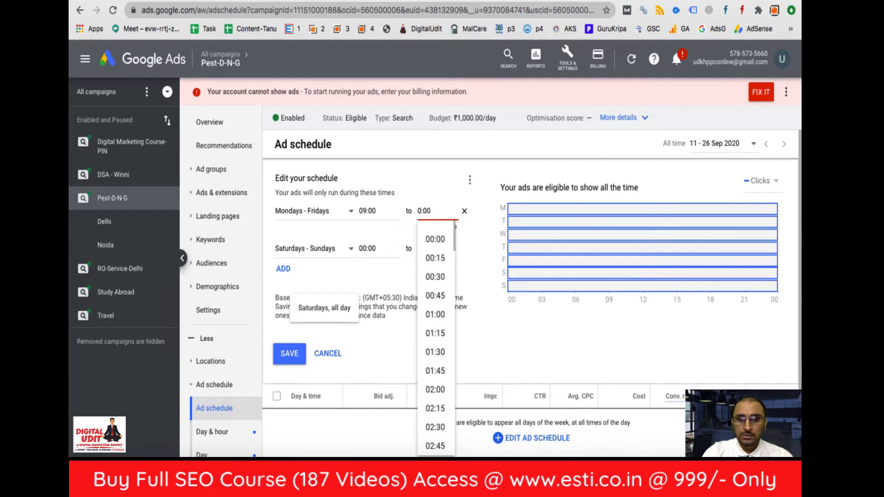
{"action": "type", "text": "6"}
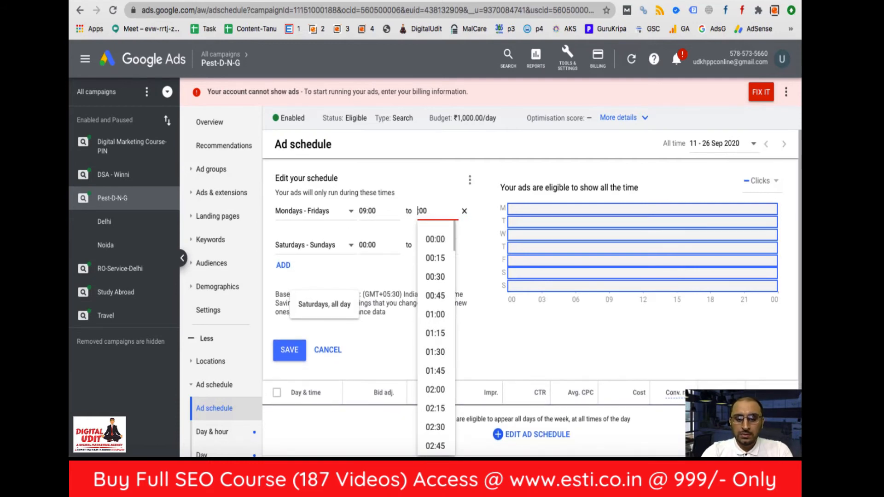
{"action": "key", "text": "BackSpace"}
{"action": "key", "text": "BackSpace"}
{"action": "type", "text": "18"}
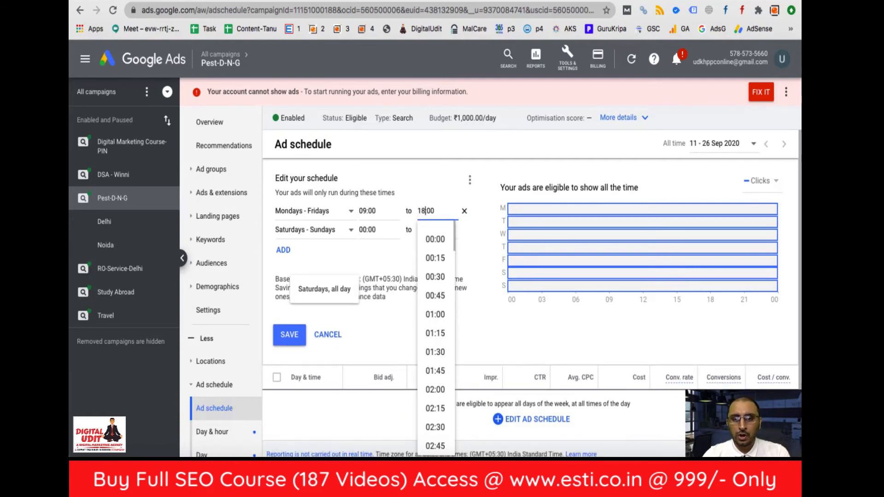
Set the Saturdays - Sundays ad hours to 09:00 to 18:00 and save the ad schedule.
{"action": "left_click", "coordinate": [368, 230]}
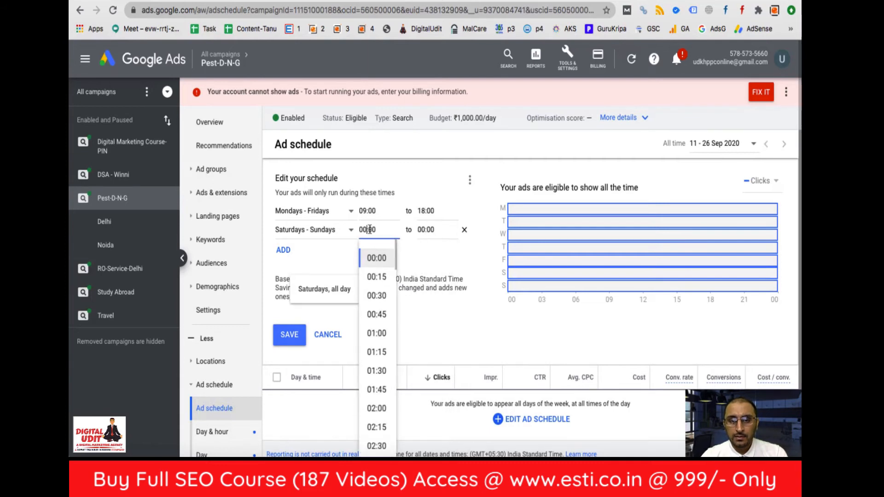
{"action": "key", "text": "BackSpace"}
{"action": "key", "text": "BackSpace"}
{"action": "type", "text": "9"}
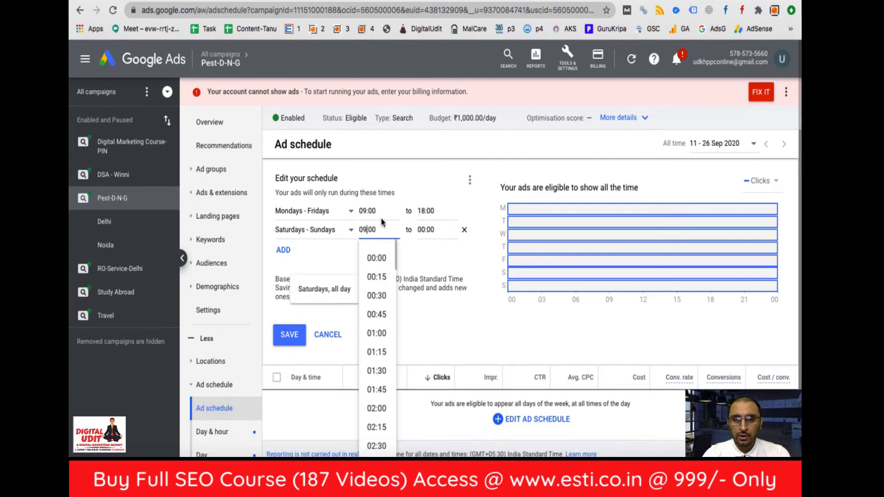
{"action": "left_click", "coordinate": [424, 228]}
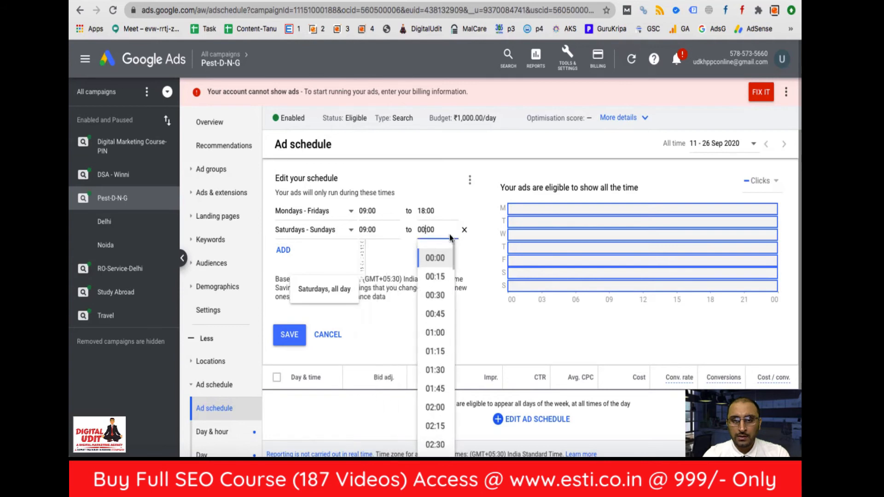
{"action": "key", "text": "BackSpace"}
{"action": "key", "text": "BackSpace"}
{"action": "type", "text": "18"}
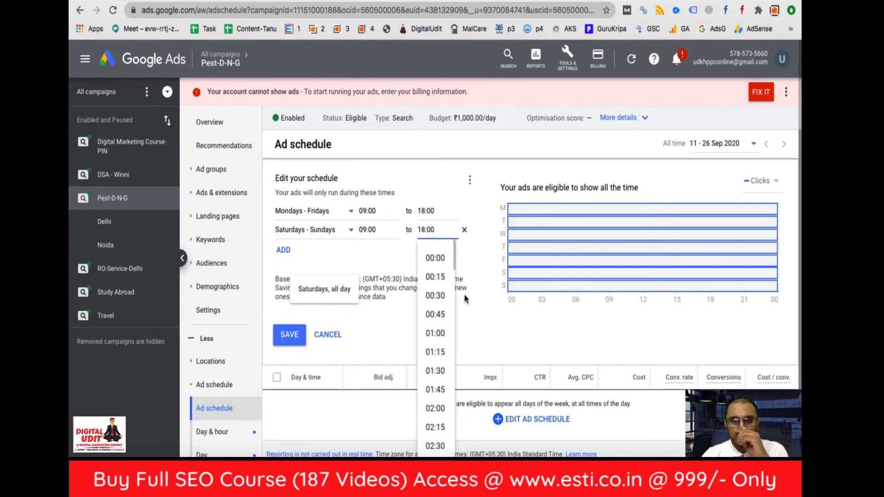
{"action": "left_click", "coordinate": [478, 324]}
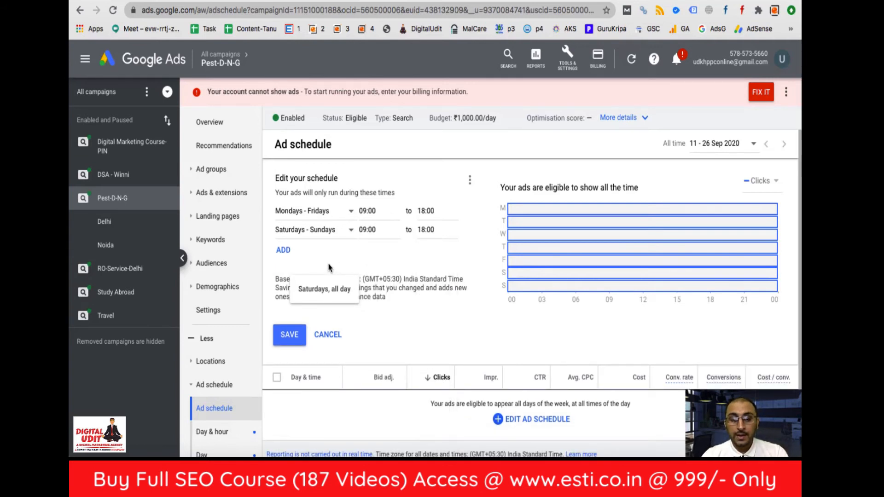
{"action": "left_click", "coordinate": [291, 336]}
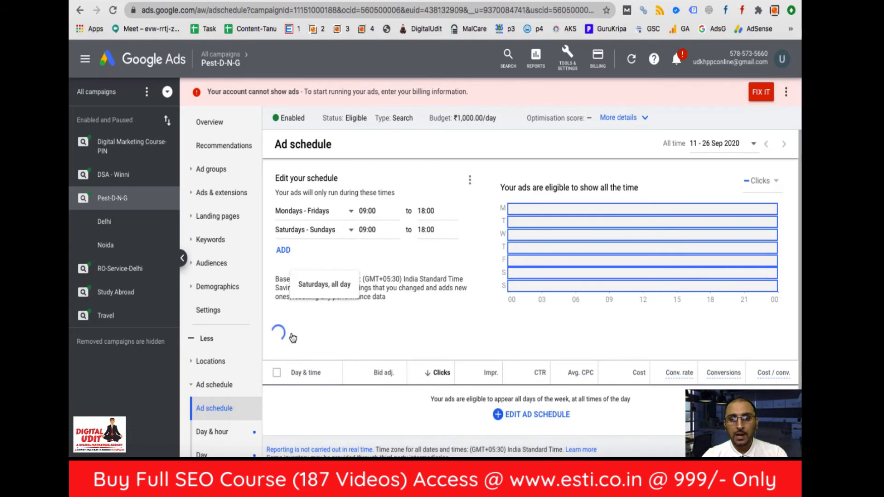
{"action": "scroll", "coordinate": [391, 325], "scroll_direction": "down", "scroll_amount": 5}
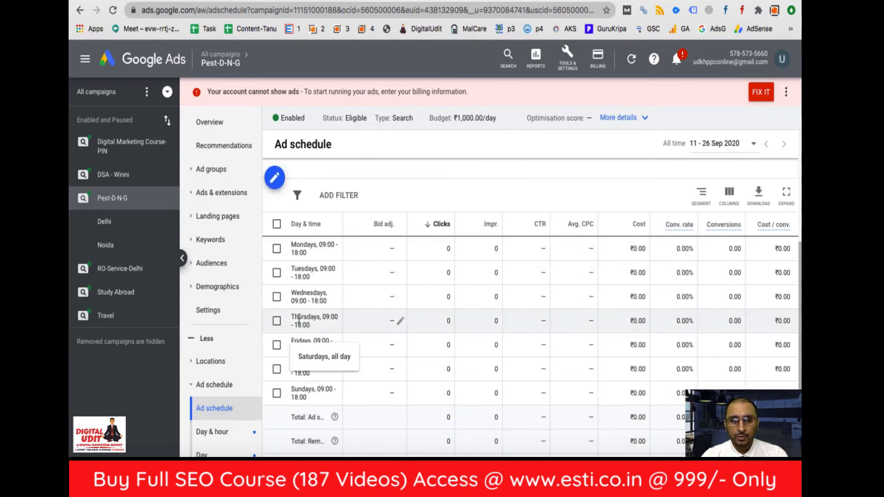
{"action": "scroll", "coordinate": [303, 297], "scroll_direction": "down", "scroll_amount": 2}
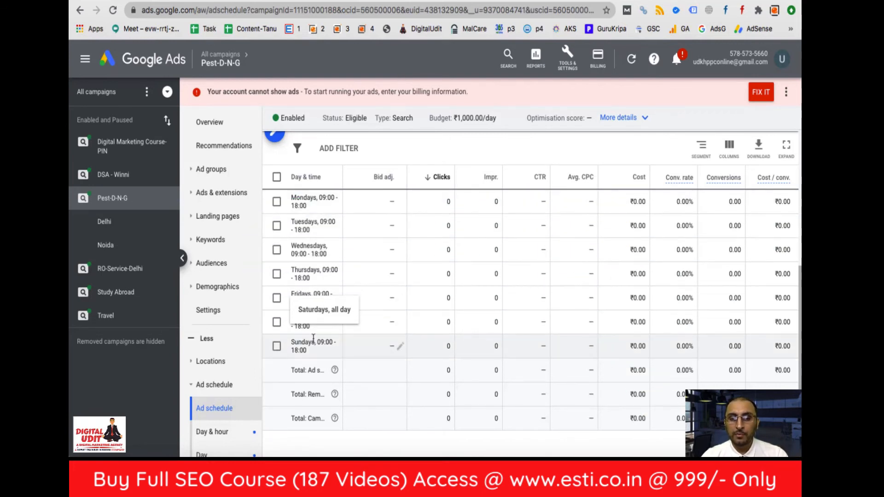
Set and save a 20% bid increase for both the Saturdays and Sundays ad schedule rows.
{"action": "left_click", "coordinate": [399, 322]}
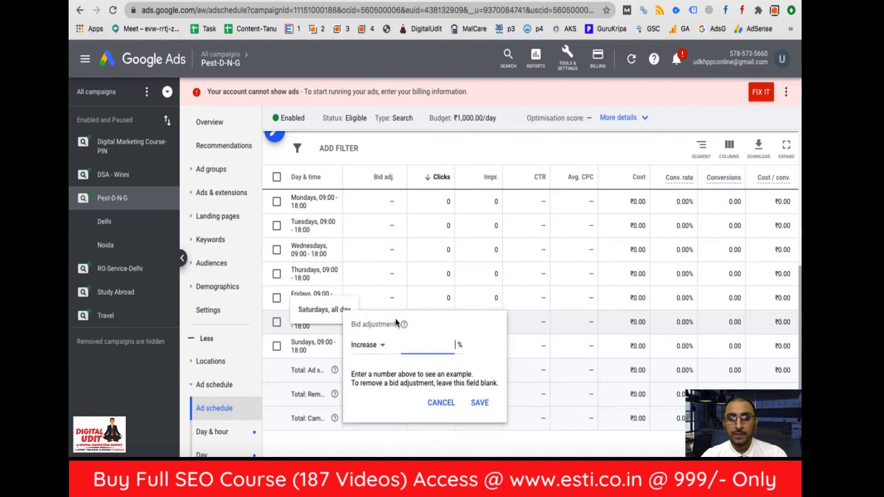
{"action": "type", "text": "20"}
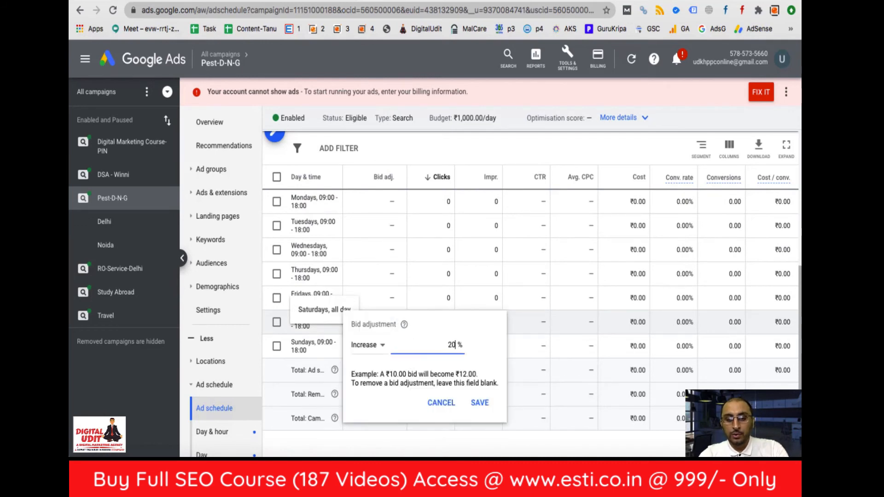
{"action": "left_click", "coordinate": [480, 402]}
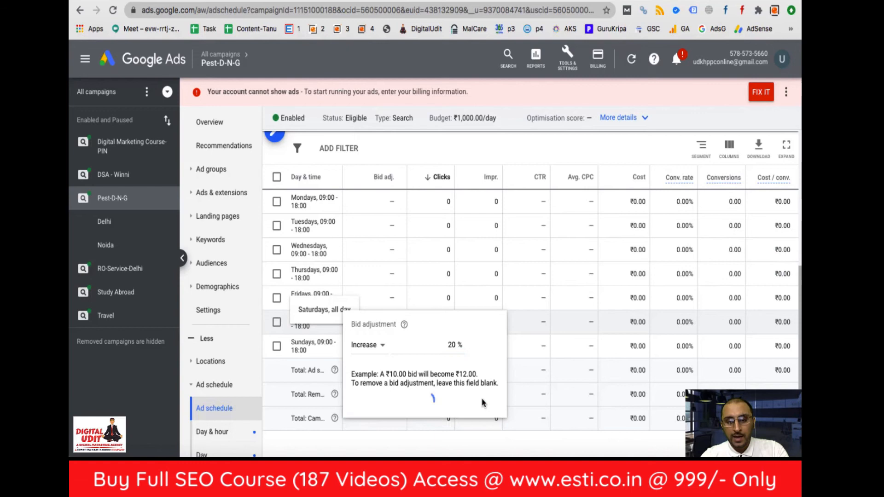
{"action": "left_click", "coordinate": [398, 348]}
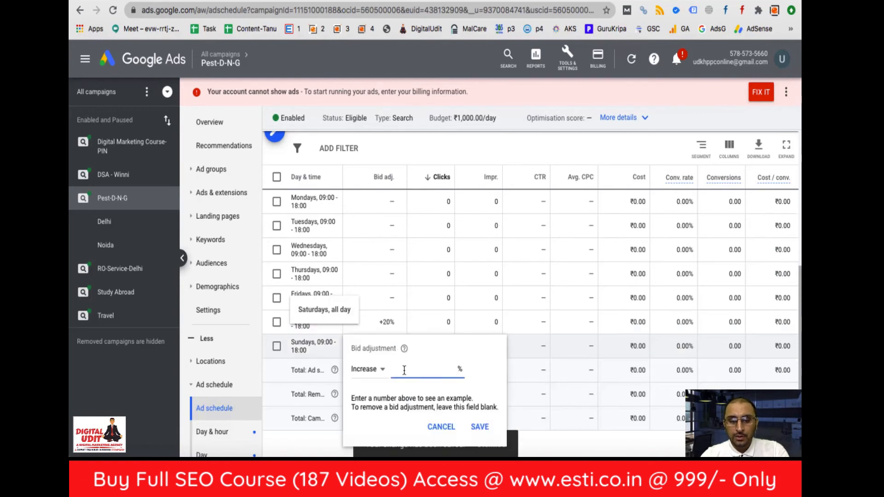
{"action": "type", "text": "20"}
{"action": "left_click", "coordinate": [480, 427]}
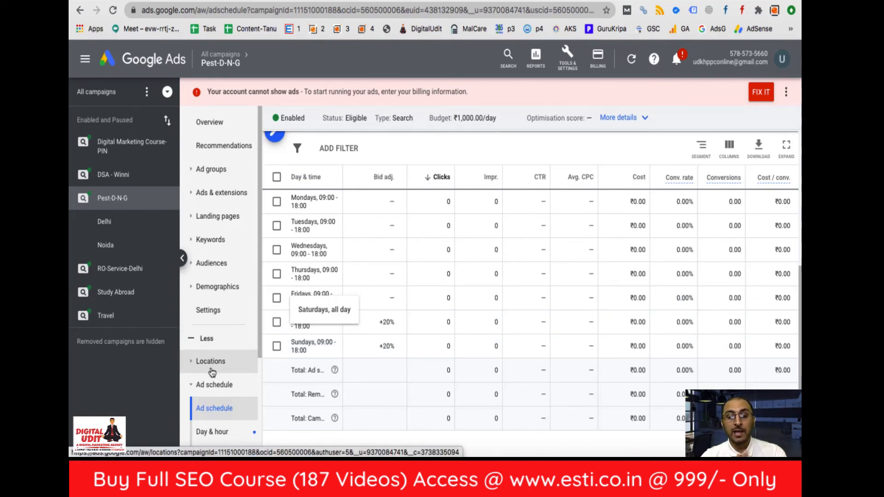
Open the device targeting page for the Pest-D-N-G campaign and bring its device table into view.
{"action": "scroll", "coordinate": [212, 372], "scroll_direction": "down", "scroll_amount": 3}
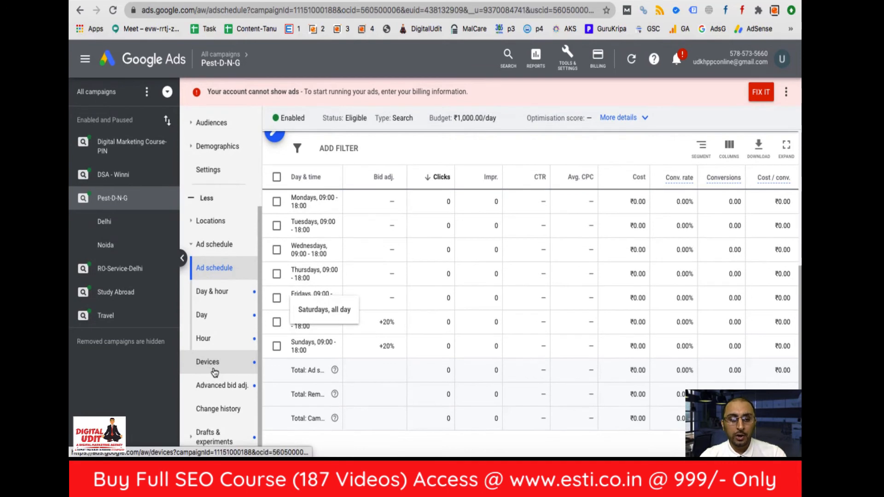
{"action": "left_click", "coordinate": [215, 364]}
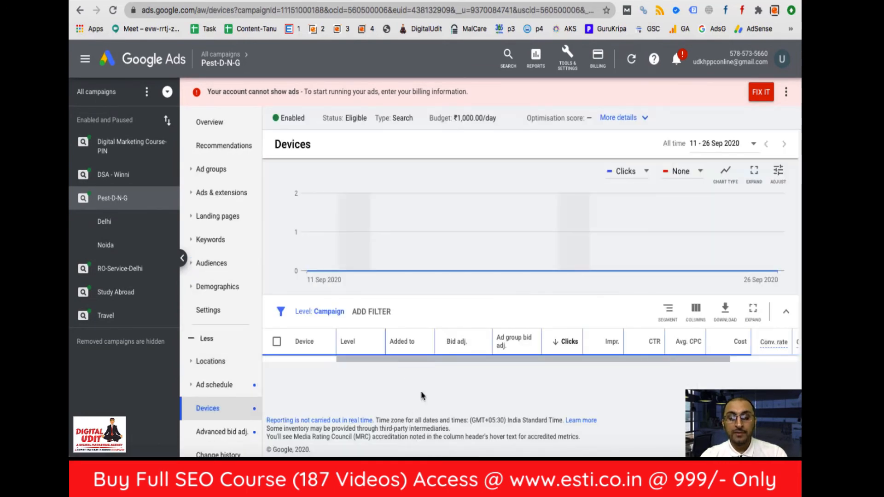
{"action": "scroll", "coordinate": [421, 395], "scroll_direction": "down", "scroll_amount": 1}
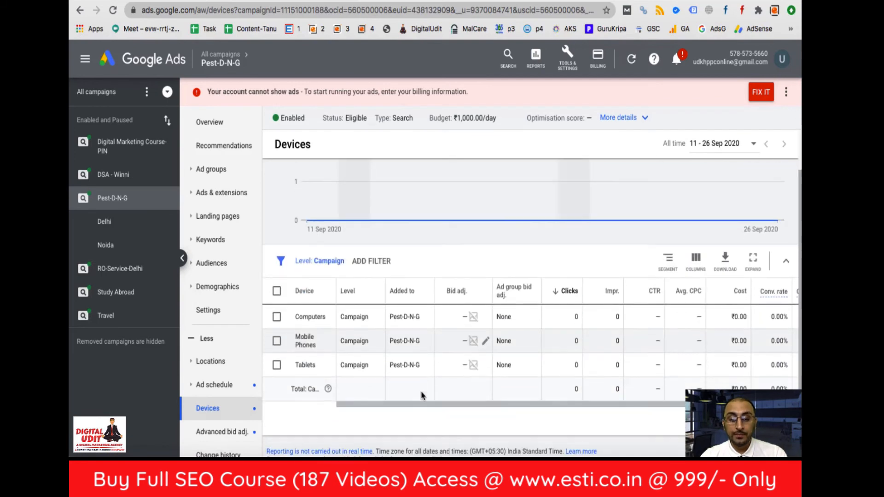
{"action": "scroll", "coordinate": [420, 394], "scroll_direction": "down", "scroll_amount": 1}
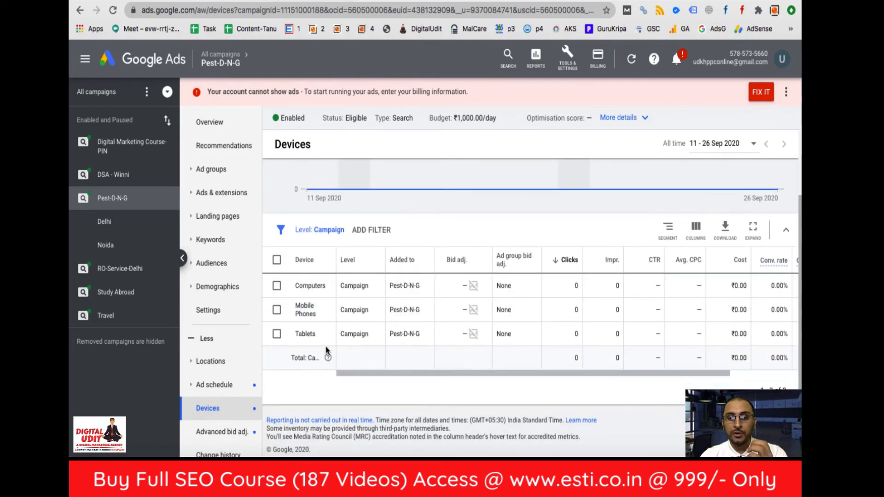
Set the campaign's bid adjustment for Computers to a 100% decrease and save it.
{"action": "left_click", "coordinate": [483, 284]}
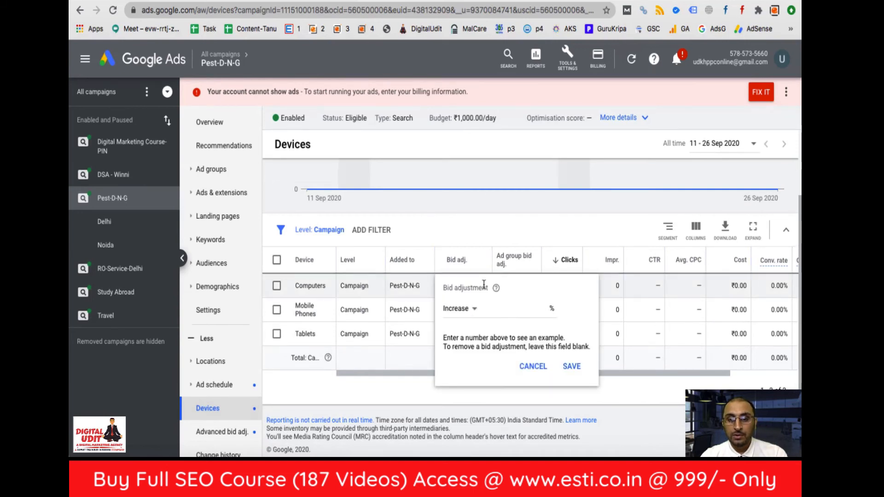
{"action": "left_click", "coordinate": [458, 312]}
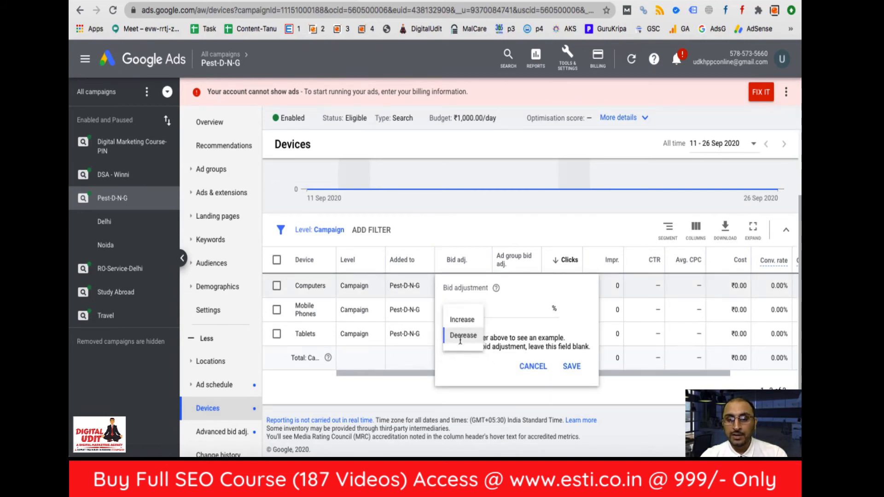
{"action": "left_click", "coordinate": [459, 336]}
{"action": "left_click", "coordinate": [513, 308]}
{"action": "type", "text": "100"}
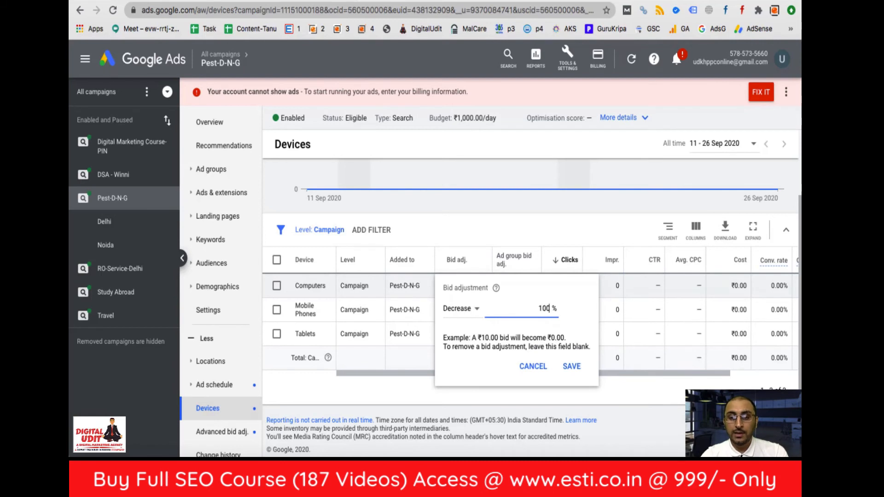
{"action": "left_click", "coordinate": [571, 366]}
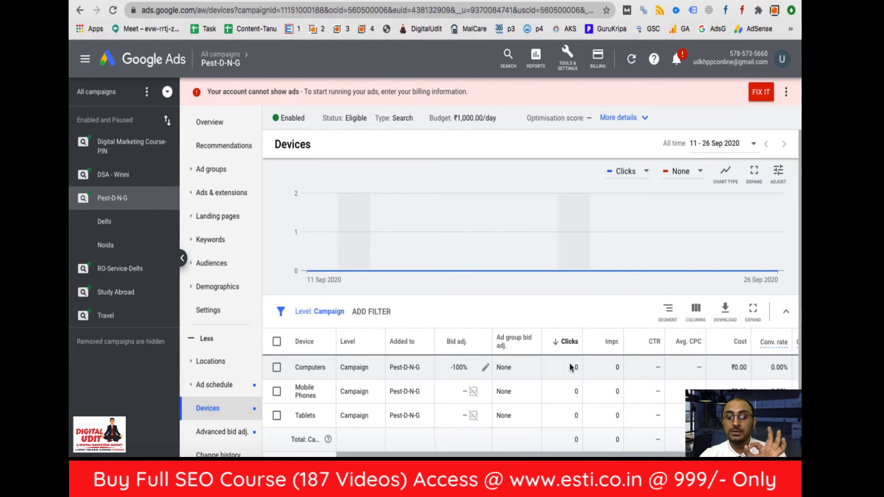
Remove the bid adjustment for Computers by clearing its percentage and saving.
{"action": "scroll", "coordinate": [460, 343], "scroll_direction": "down", "scroll_amount": 1}
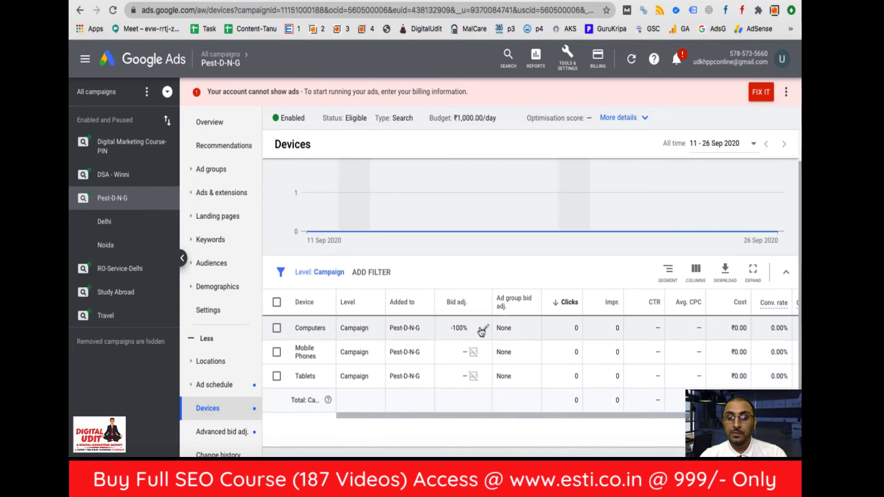
{"action": "left_click", "coordinate": [484, 331]}
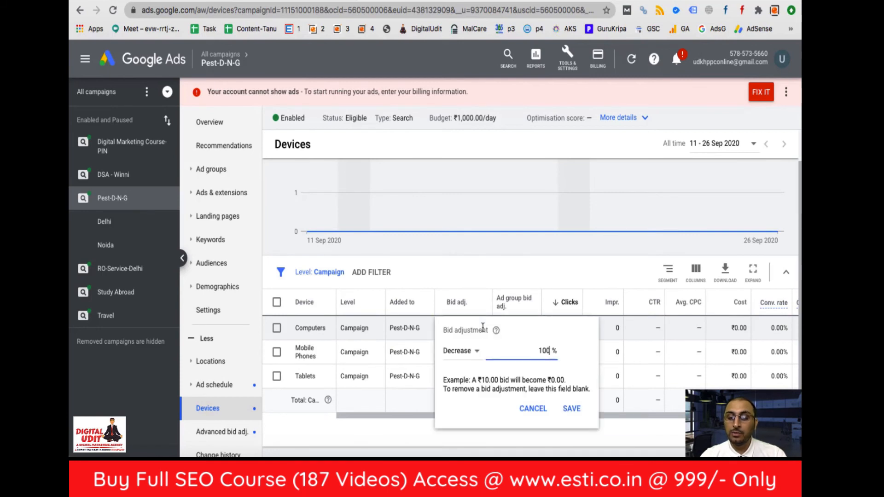
{"action": "double_click", "coordinate": [544, 351]}
{"action": "key", "text": "BackSpace"}
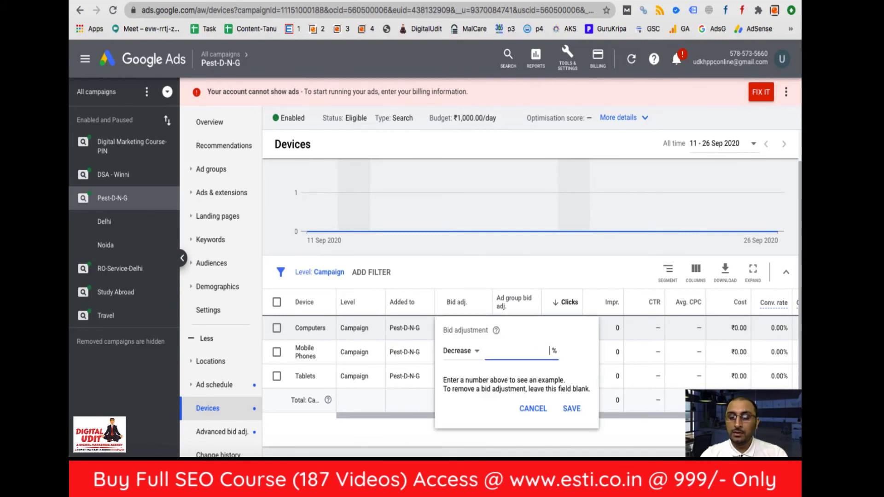
{"action": "left_click", "coordinate": [571, 409]}
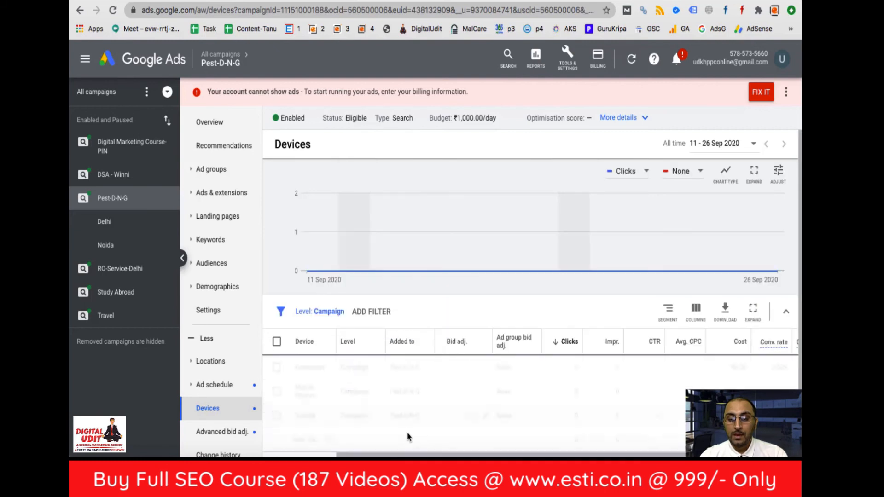
Set the campaign's bid adjustment for Mobile Phones to a 20% increase.
{"action": "scroll", "coordinate": [416, 373], "scroll_direction": "down", "scroll_amount": 2}
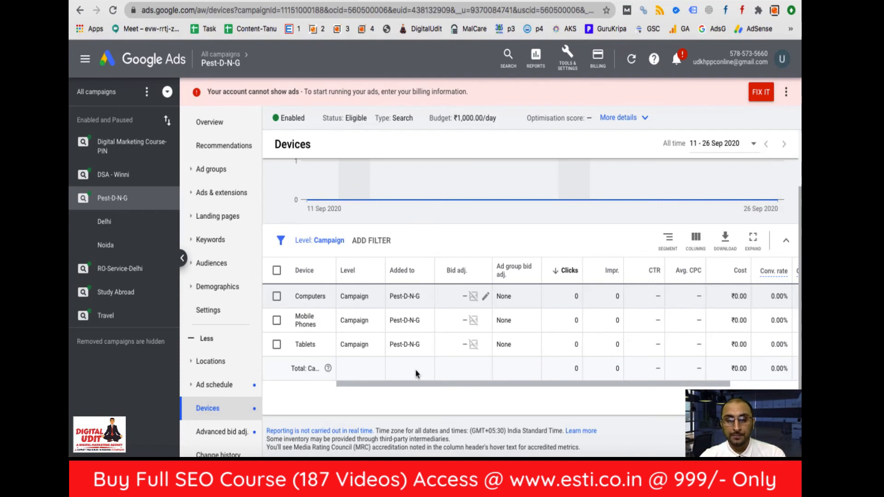
{"action": "left_click", "coordinate": [485, 320]}
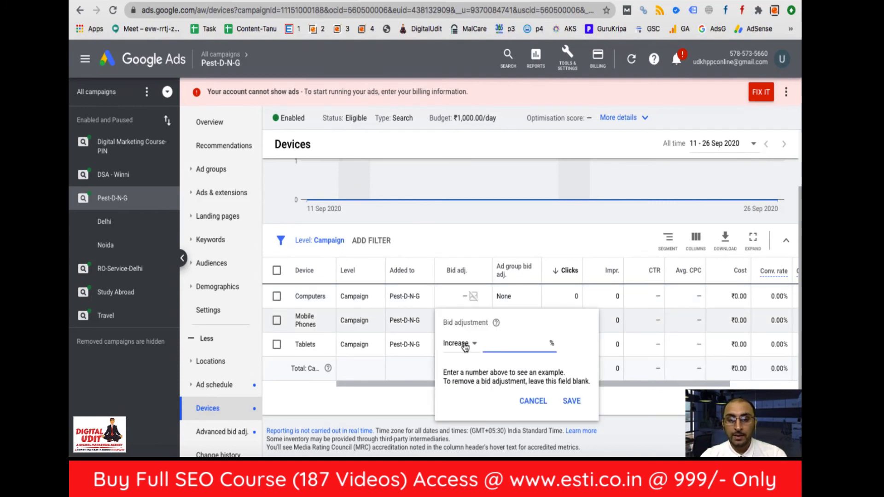
{"action": "type", "text": "20"}
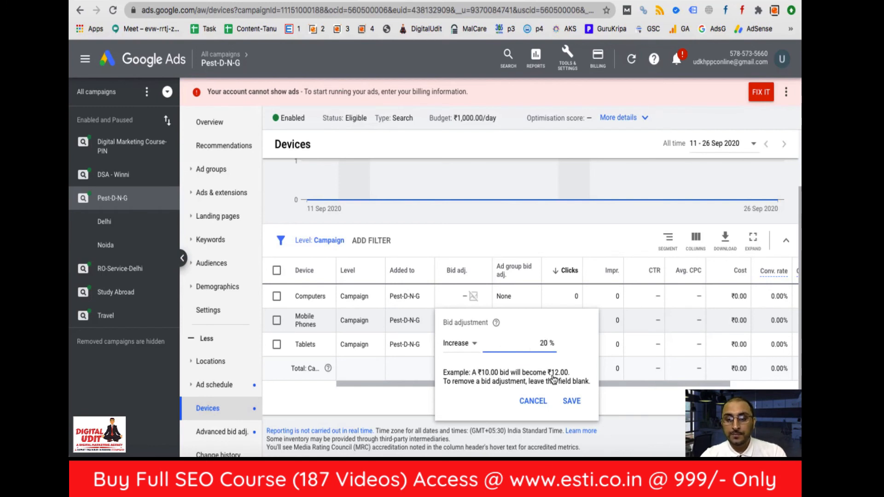